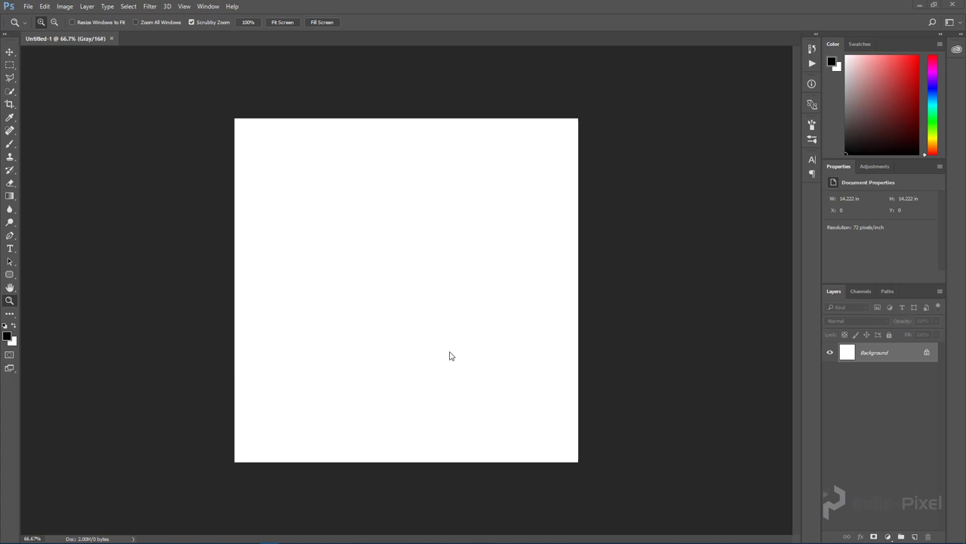
- Open the tex folder in File Explorer and drag landscape_001_height.exr onto the Photoshop canvas
mouse_move(453, 542)
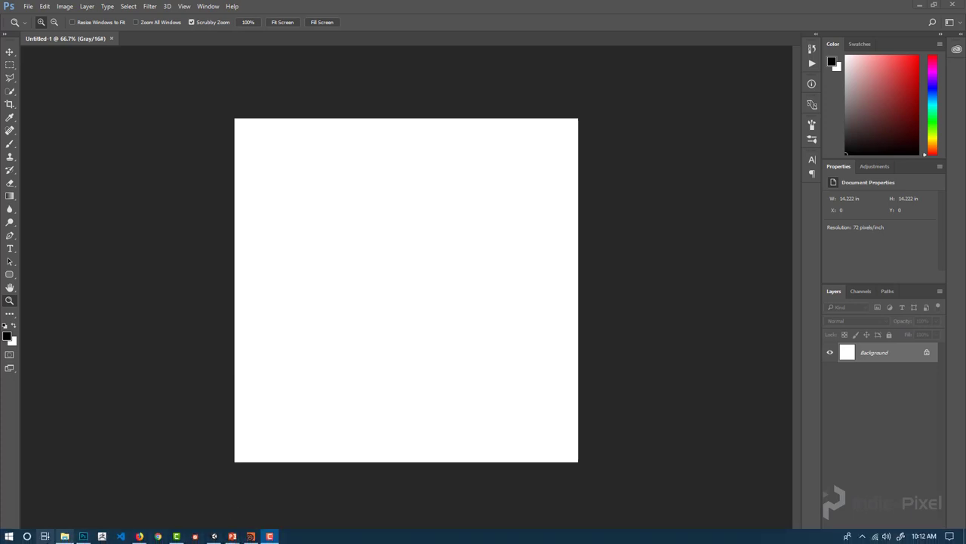
left_click(64, 536)
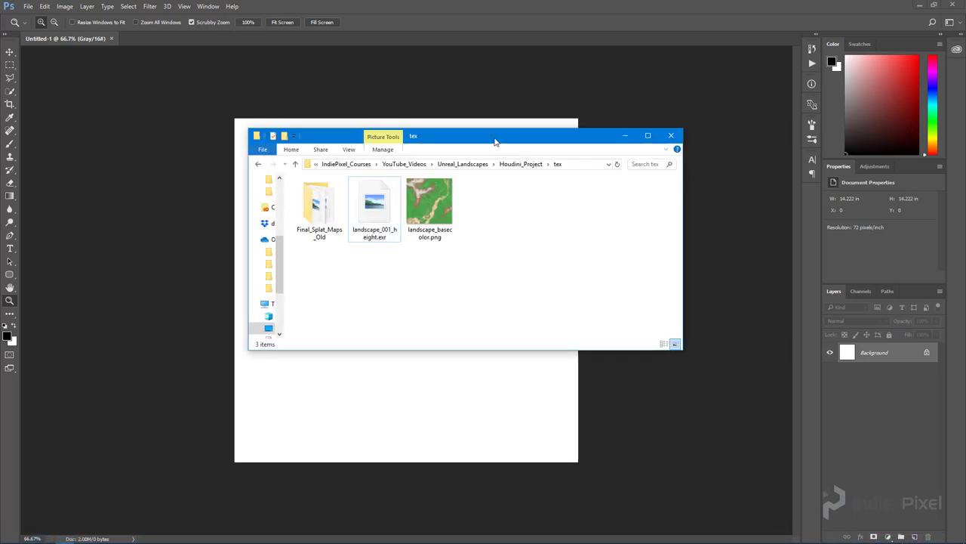
left_click_drag(494, 141, 701, 88)
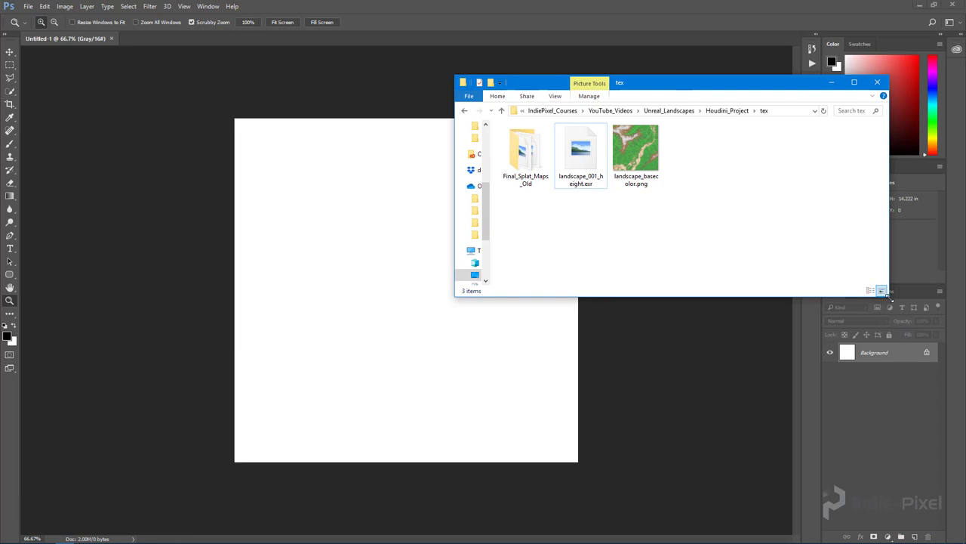
left_click_drag(890, 298, 810, 249)
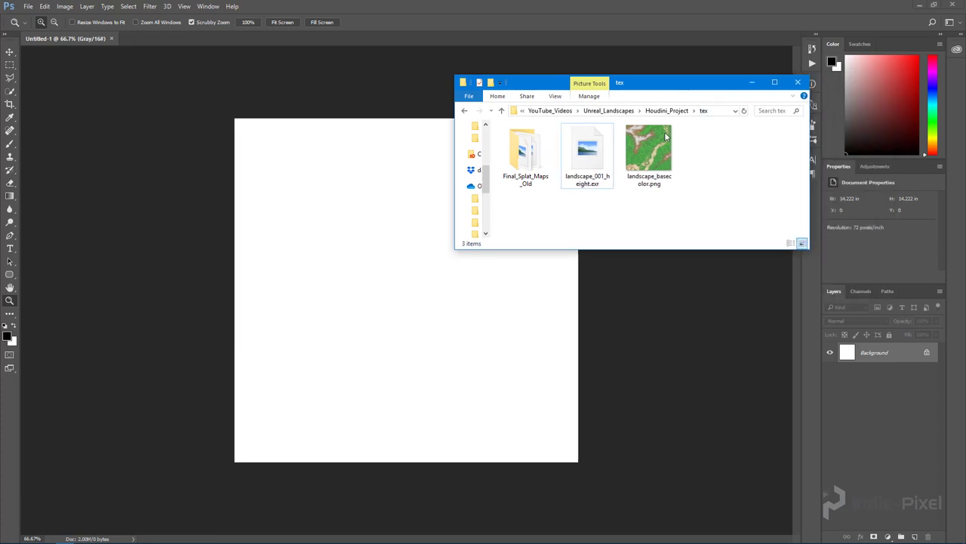
left_click_drag(608, 148, 281, 40)
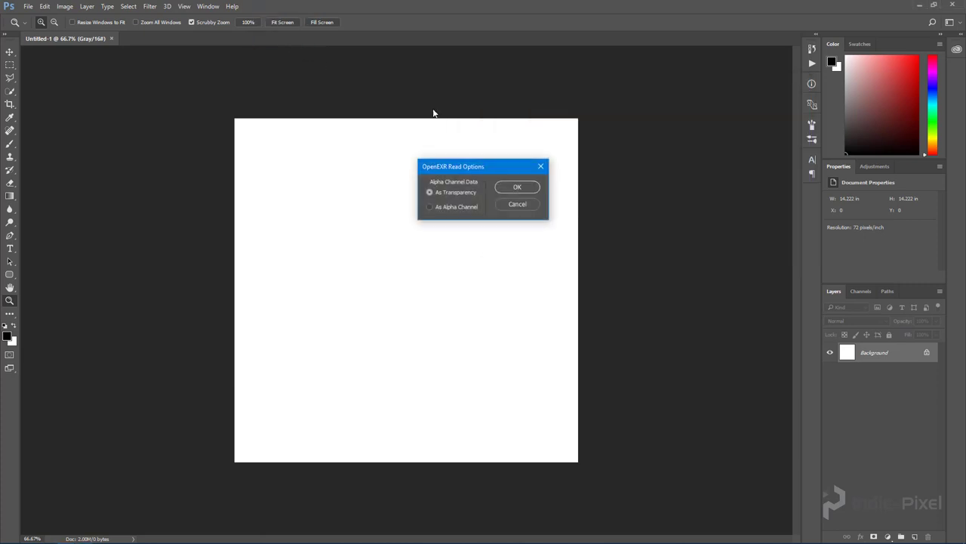
- Open the EXR with its alpha data read As Alpha Channel
left_click(446, 208)
left_click(521, 187)
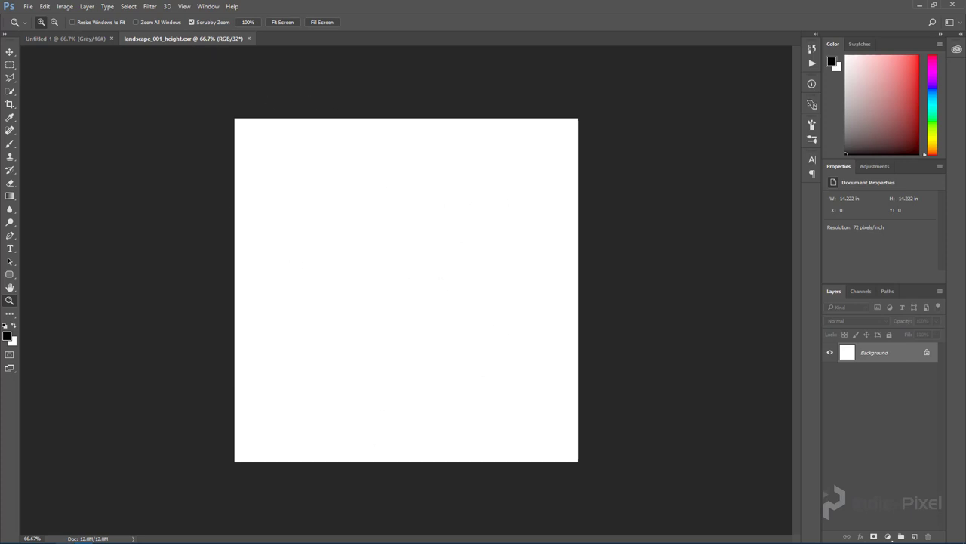
- Switch to Houdini and orbit the terrain to a low side-on view
mouse_move(295, 539)
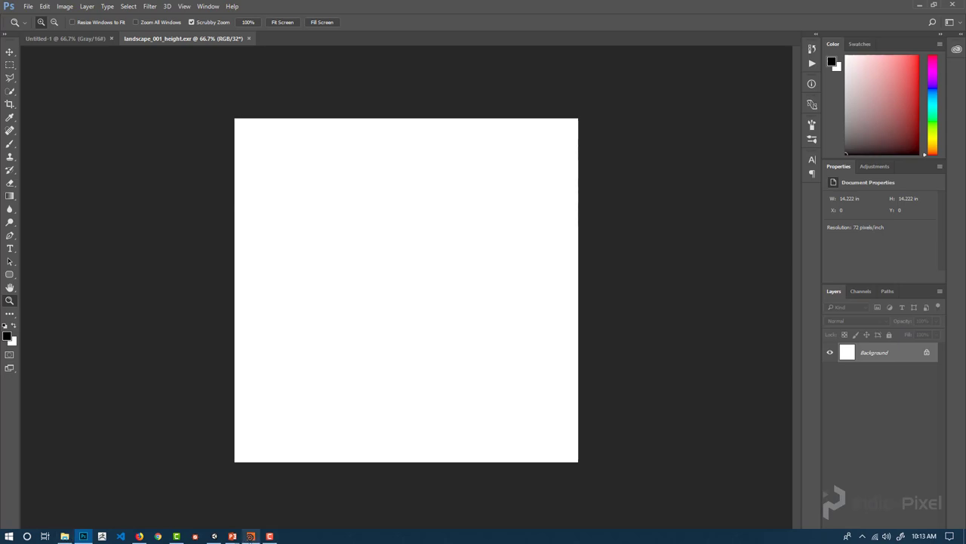
left_click(252, 537)
scroll(743, 226, "down", 2)
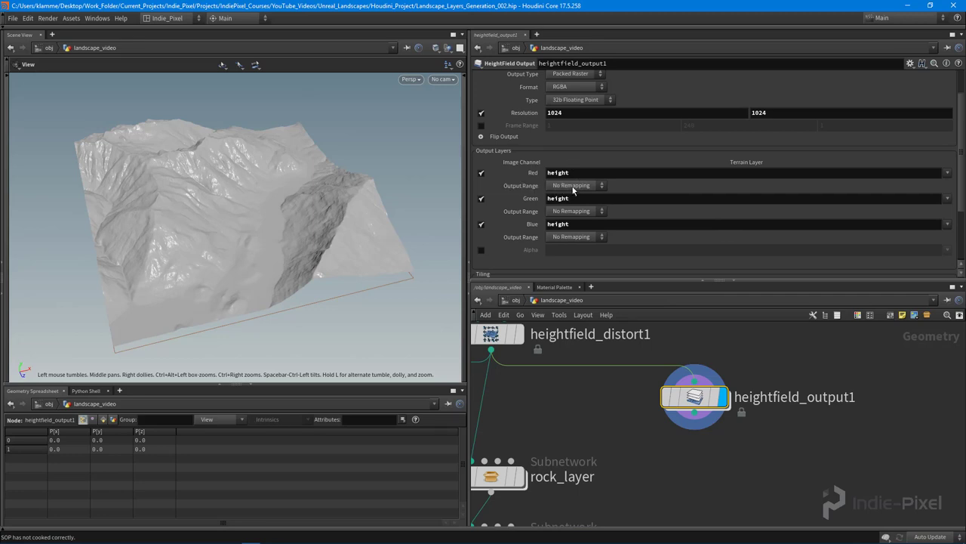
left_click_drag(288, 276, 96, 330)
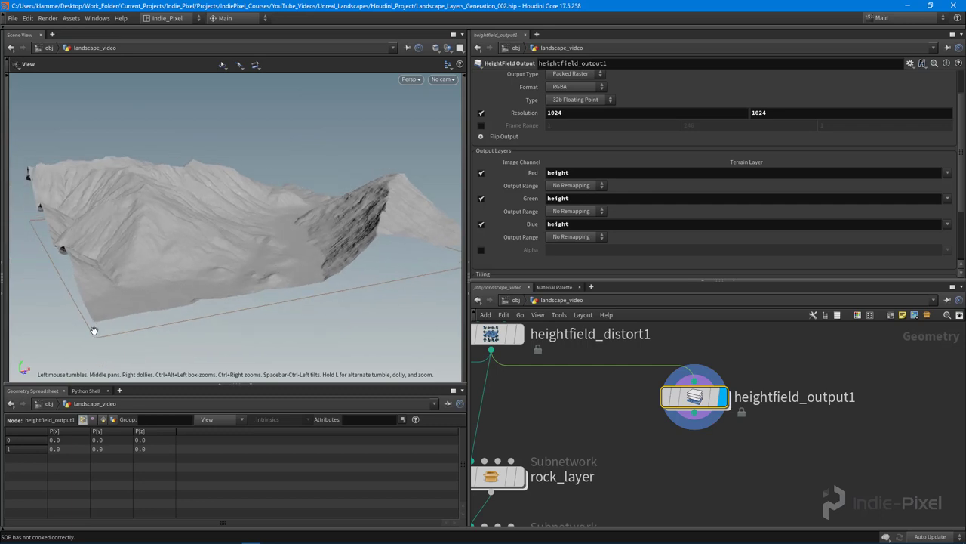
left_click_drag(288, 273, 353, 257)
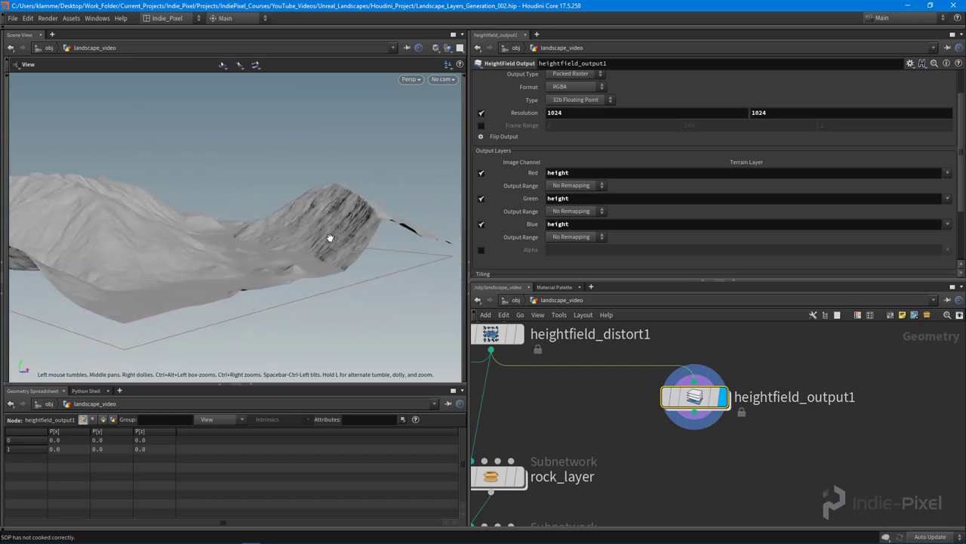
left_click_drag(280, 259, 262, 250)
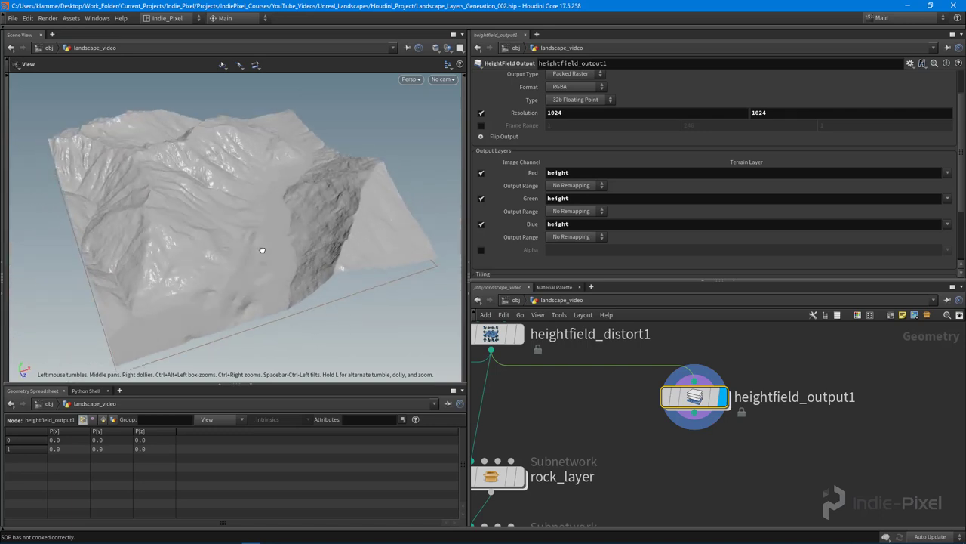
- Set the red, green and blue Output Range to Auto Remap with To Range 0–1
left_click(594, 187)
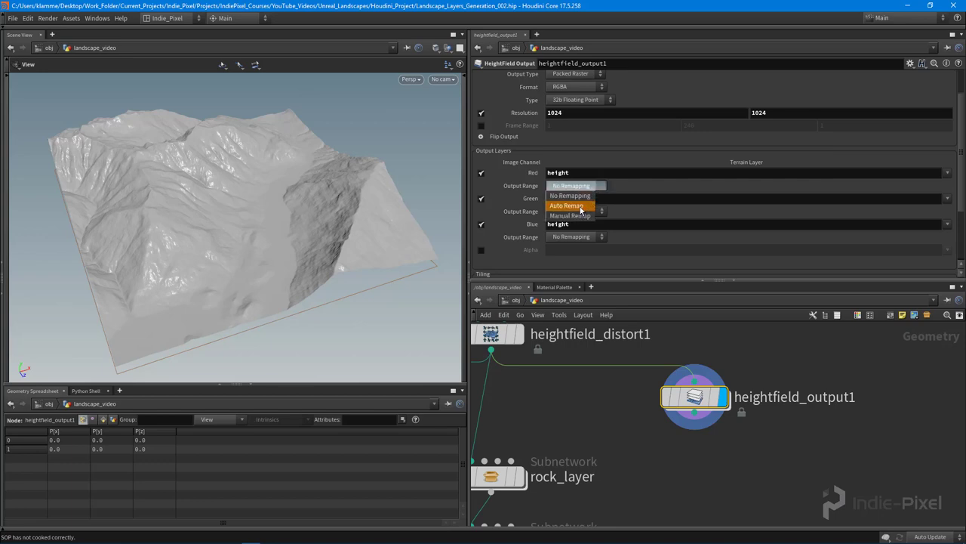
left_click(579, 206)
left_click(566, 195)
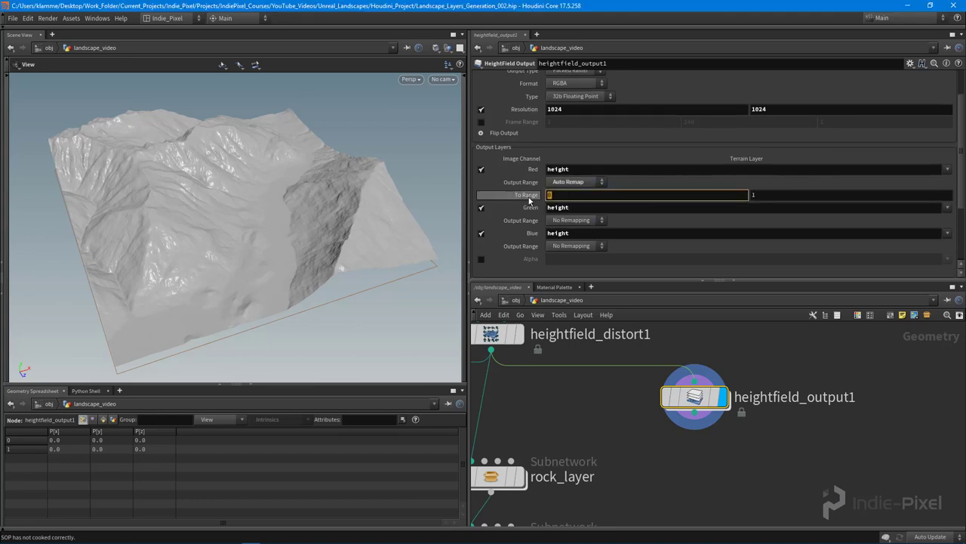
key("Tab")
left_click(586, 221)
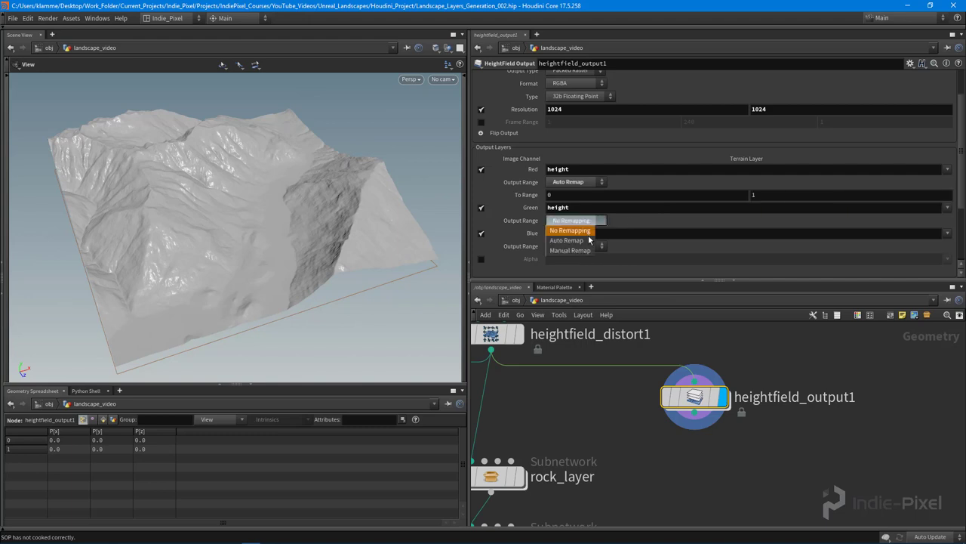
left_click(588, 238)
left_click(588, 255)
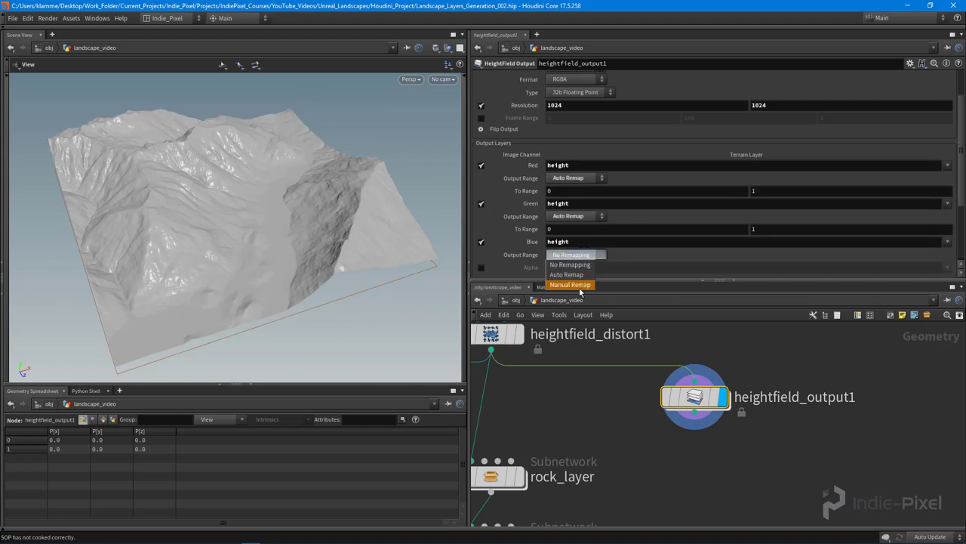
left_click(577, 273)
- Save the remapped landscape_001_height.exr to disk with Save to Disk
scroll(688, 255, "down", 2)
scroll(709, 250, "up", 2)
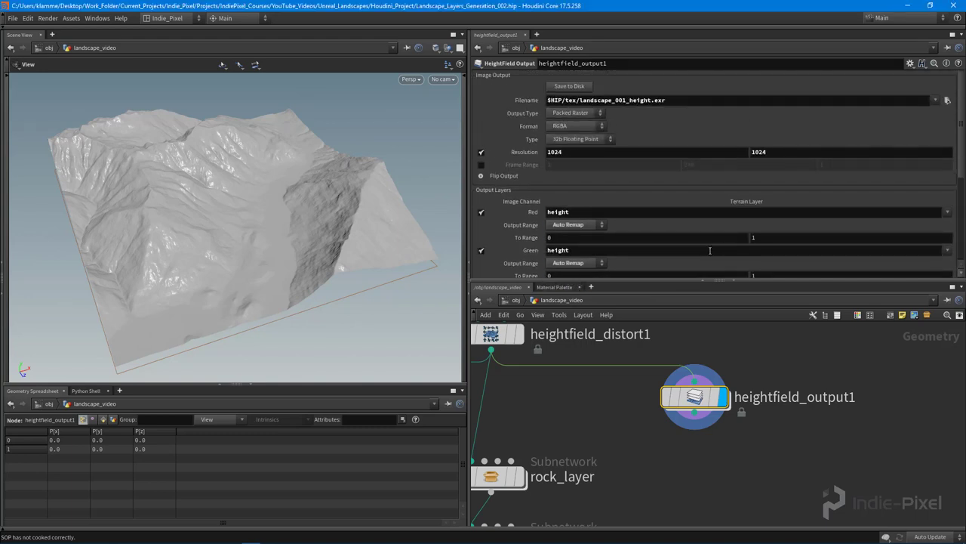
left_click(571, 88)
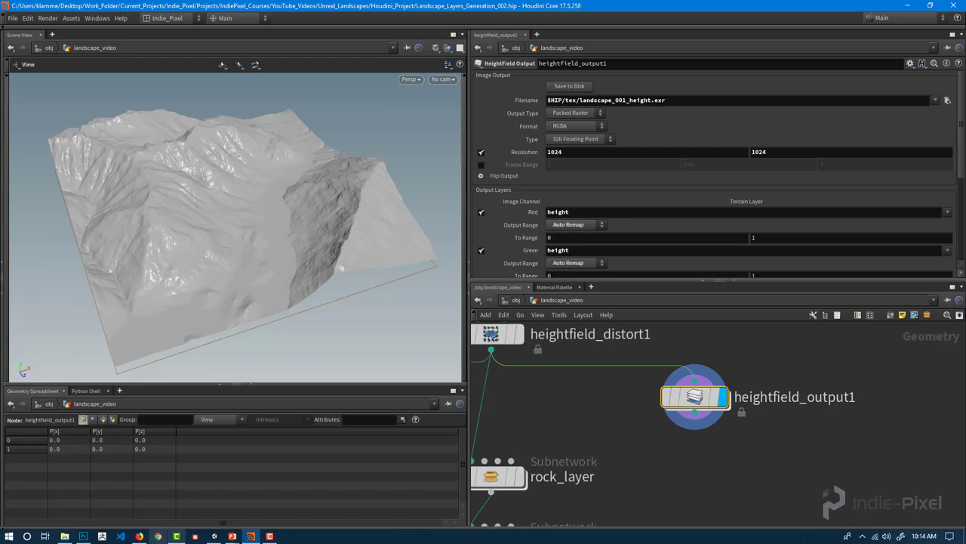
- Close the all-white EXR and reopen the re-saved landscape_001_height.exr As Alpha Channel
left_click(83, 536)
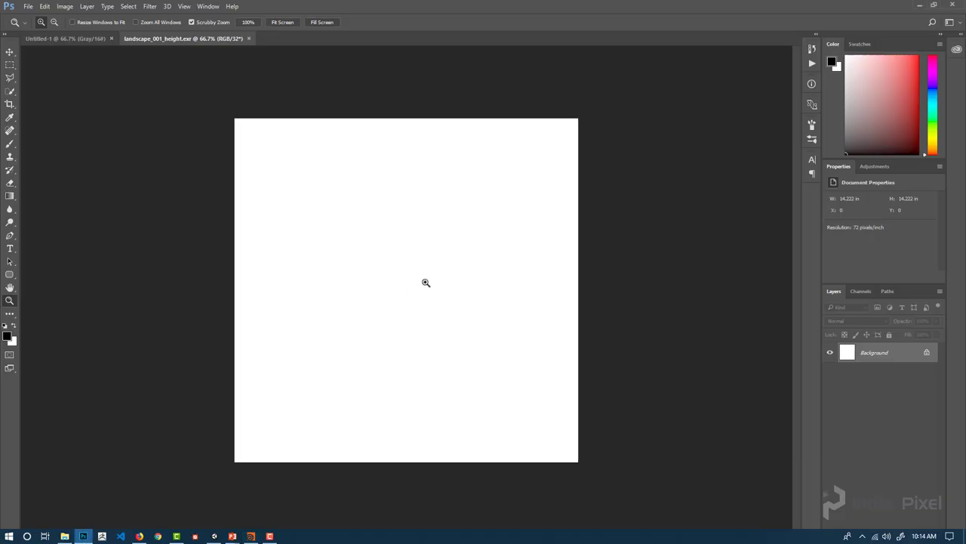
left_click(248, 39)
mouse_move(94, 536)
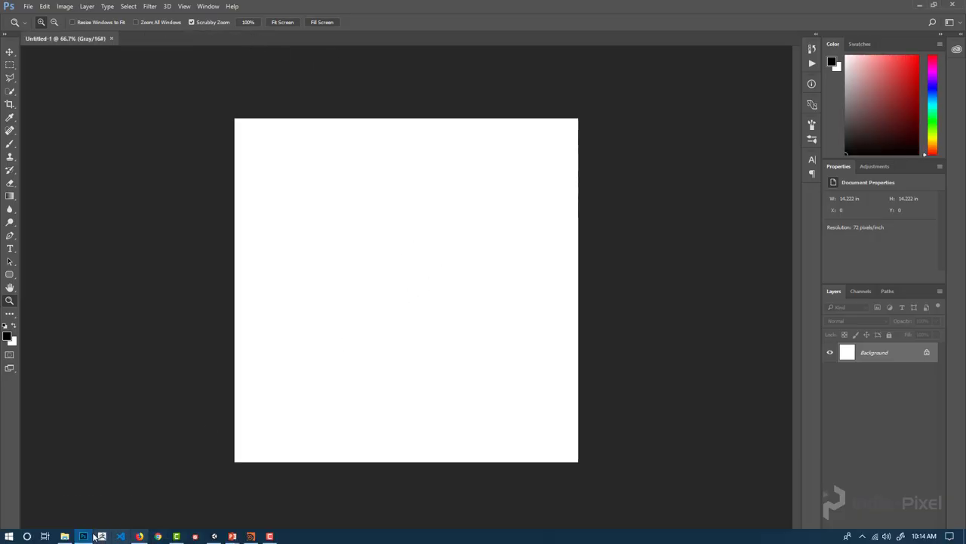
left_click(65, 536)
left_click_drag(594, 189, 352, 39)
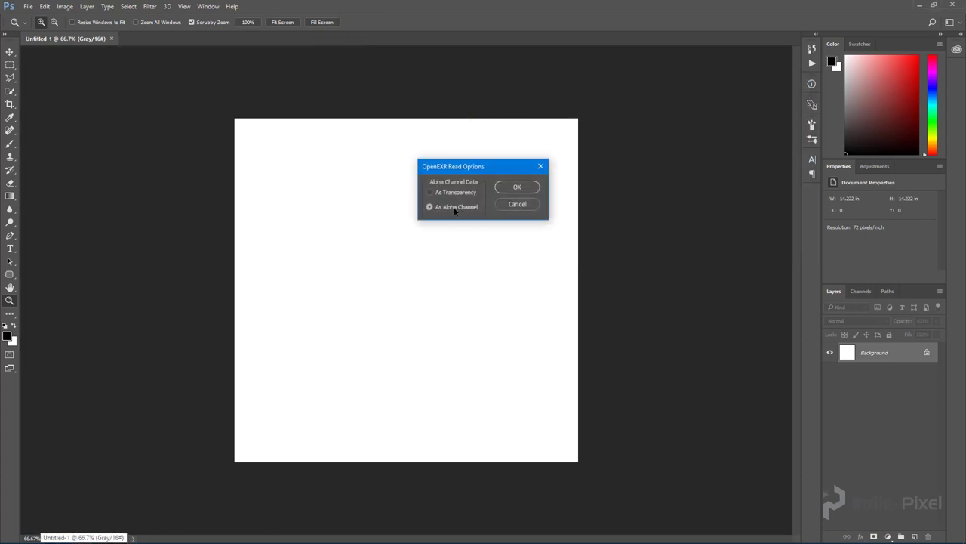
left_click(517, 188)
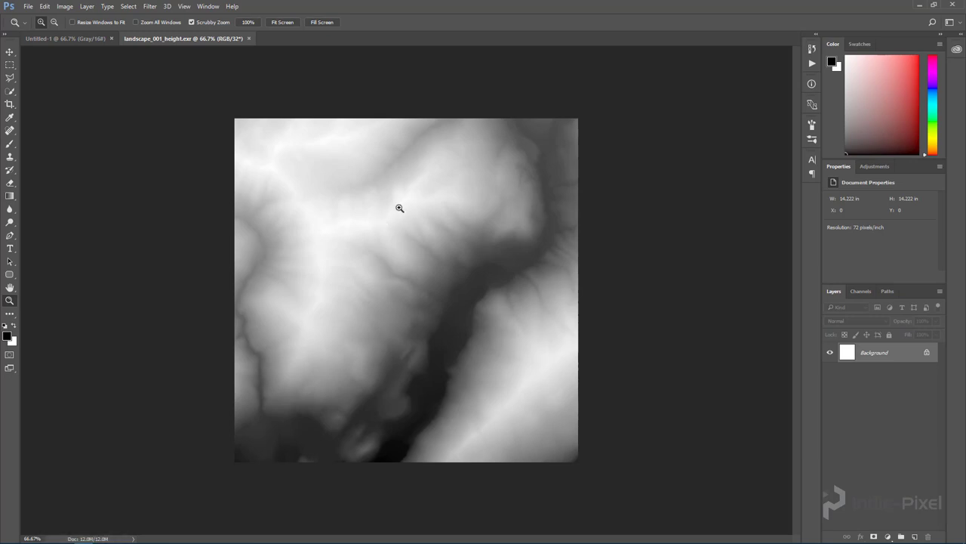
- Inspect the grayscale height map's channels up close, then return to Untitled-1
left_click(859, 290)
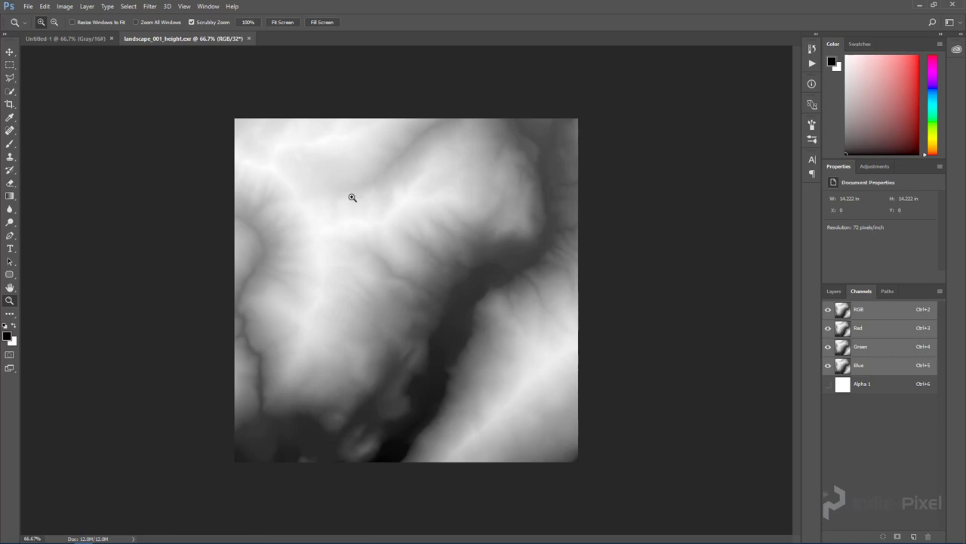
mouse_move(419, 315)
left_mouse_down()
mouse_move(428, 314)
mouse_move(416, 317)
left_mouse_up()
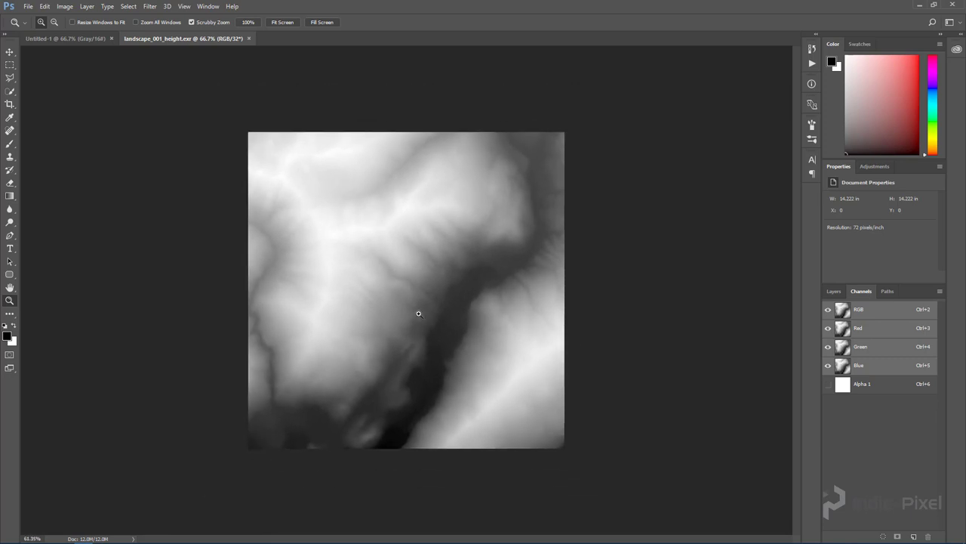
left_click(73, 39)
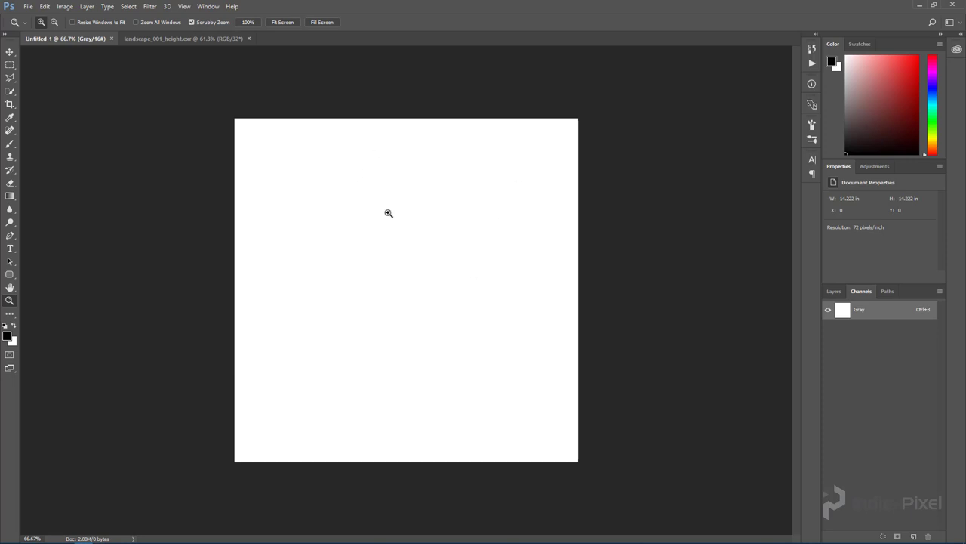
- Set a new document to 1024 × 1024 pixels, Grayscale, 16 bit, then switch to Unity
left_click(28, 6)
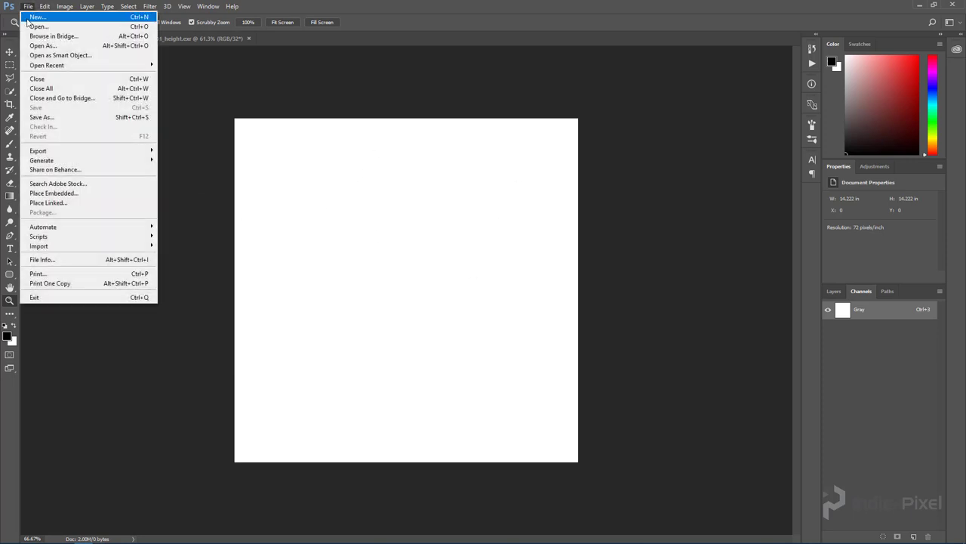
left_click(55, 22)
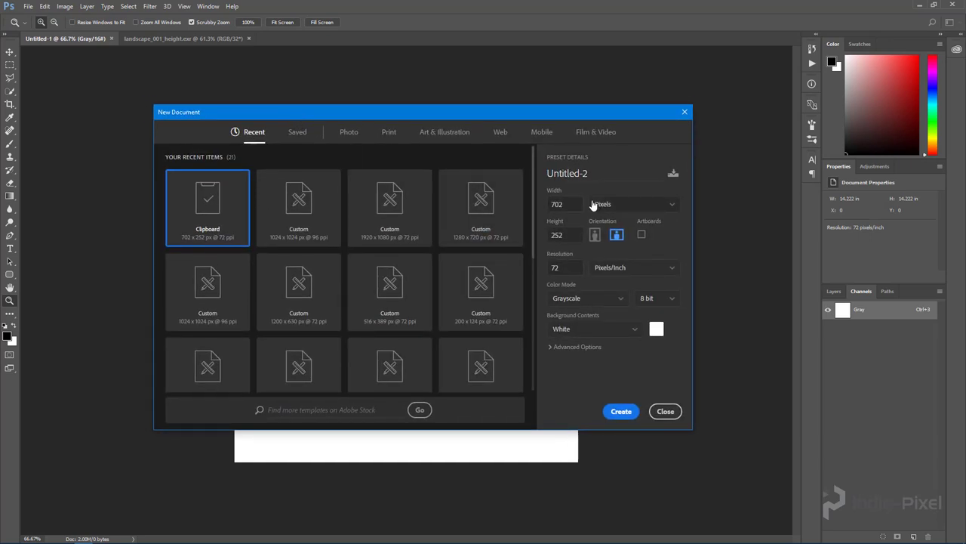
left_click(548, 208)
type("1024")
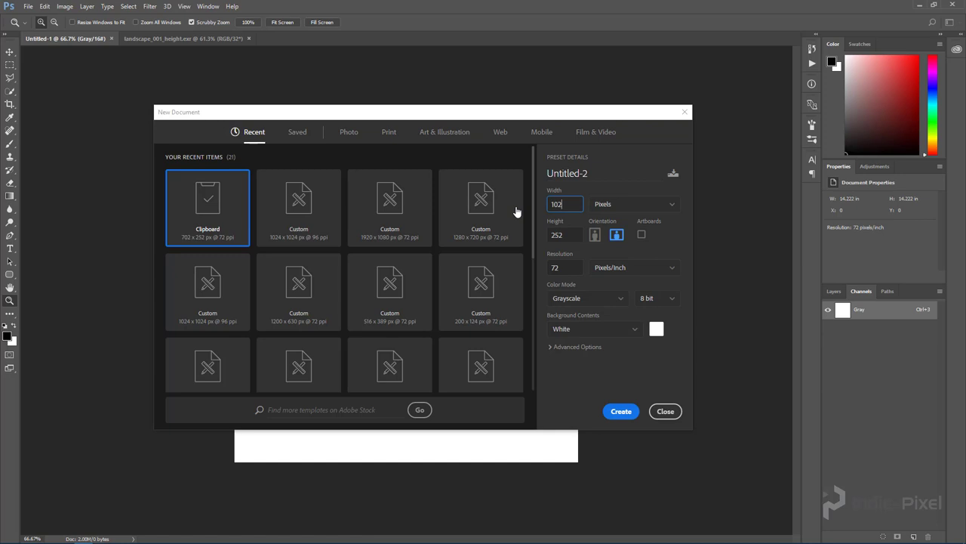
key("Tab")
type("102")
left_click(619, 302)
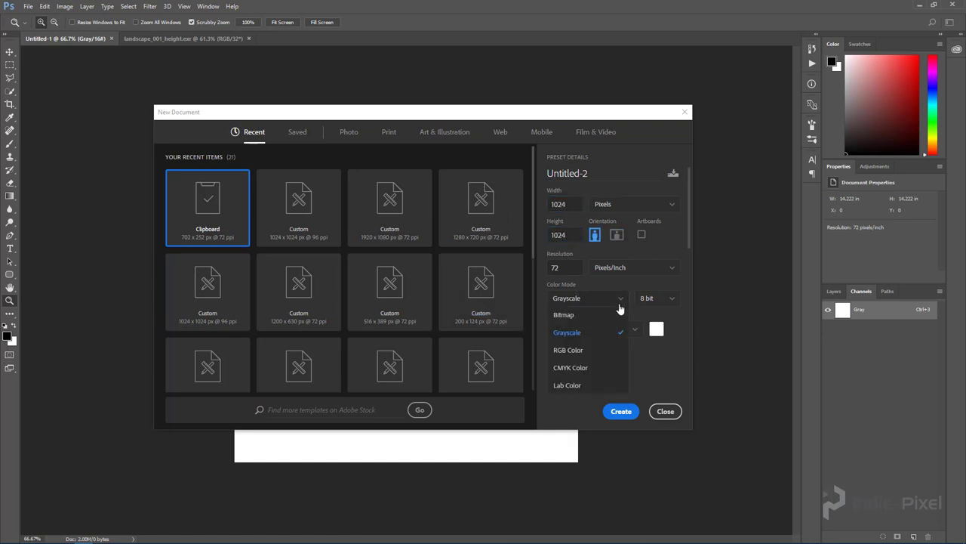
left_click(598, 333)
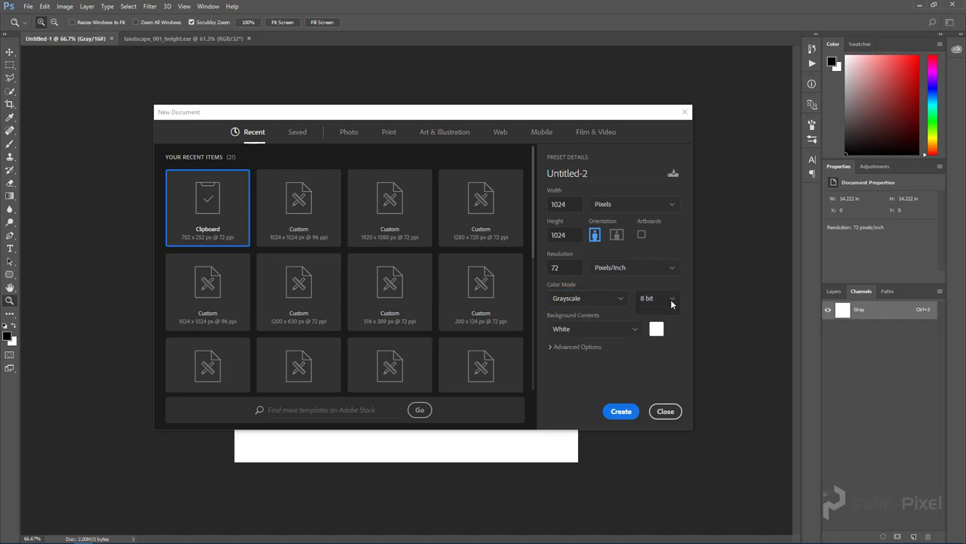
left_click(668, 299)
left_click(658, 335)
mouse_move(341, 537)
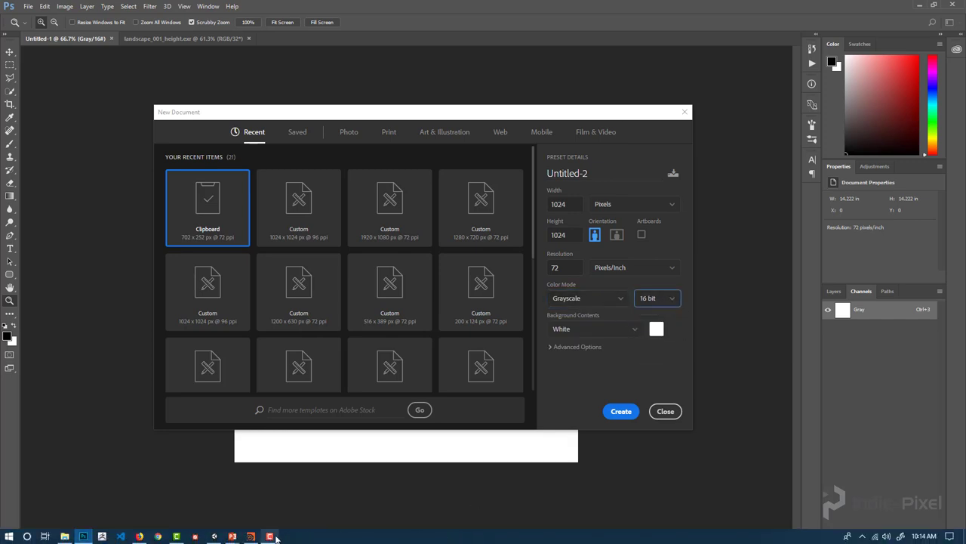
left_click(213, 536)
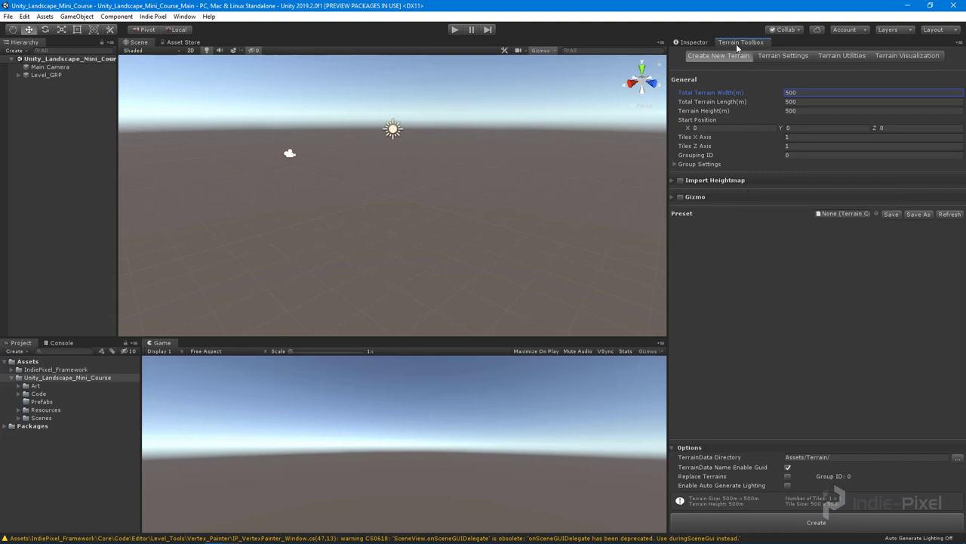
- Expand the Terrain Toolbox's Import Heightmap settings and widen the Inspector panel
left_click(672, 181)
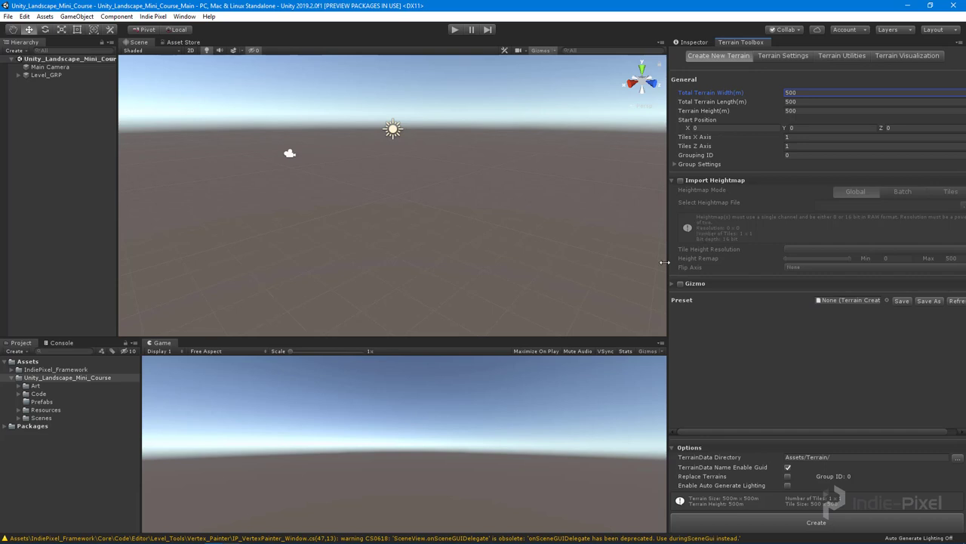
left_click_drag(664, 262, 631, 262)
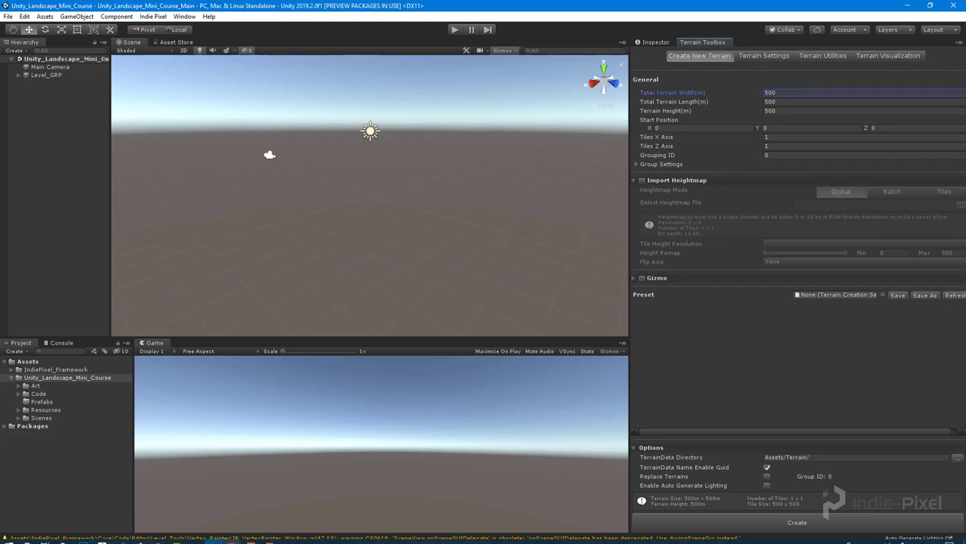
- Back in Photoshop, dismiss the New Document dialog without creating a document
left_click(83, 536)
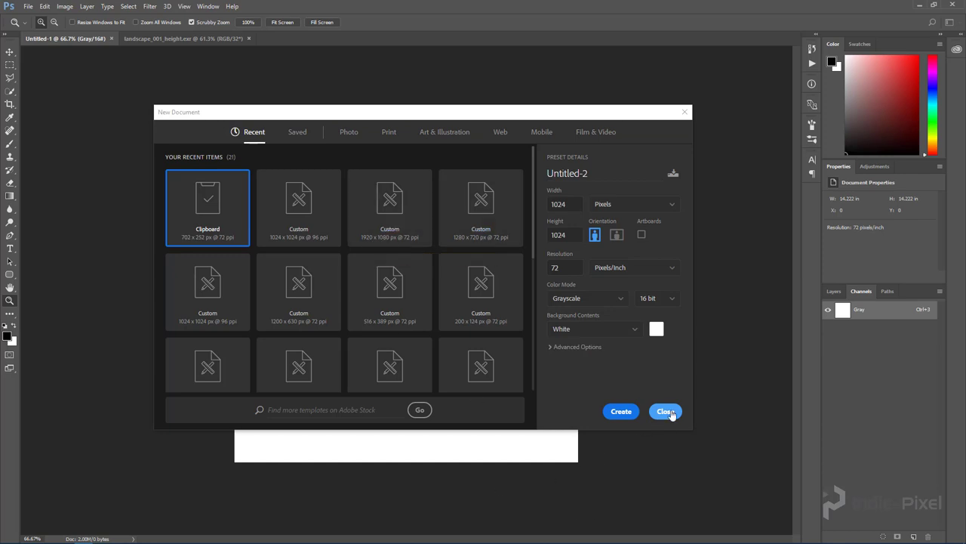
key("Escape")
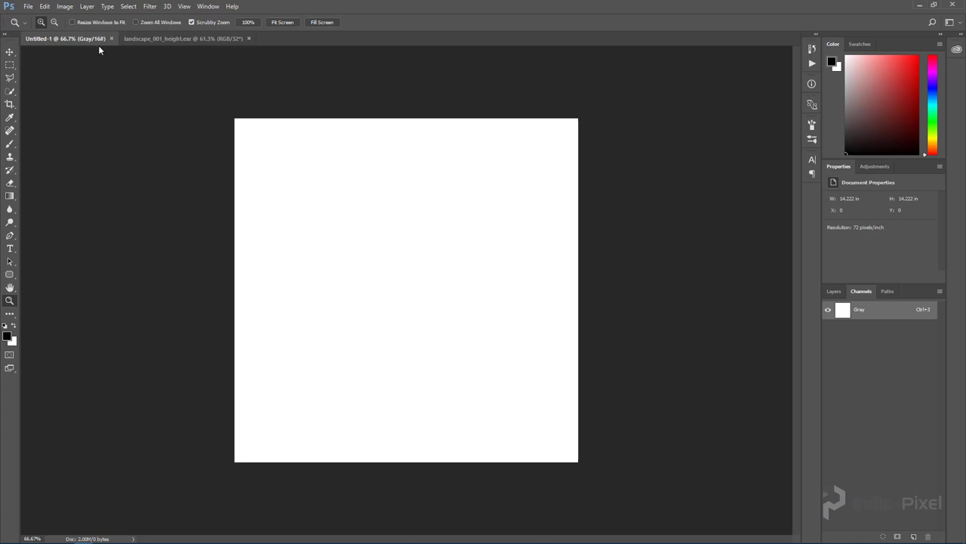
- Copy landscape_001_height.exr's Red channel and paste it into Untitled-1 as Layer 1, then zoom in
left_click(220, 37)
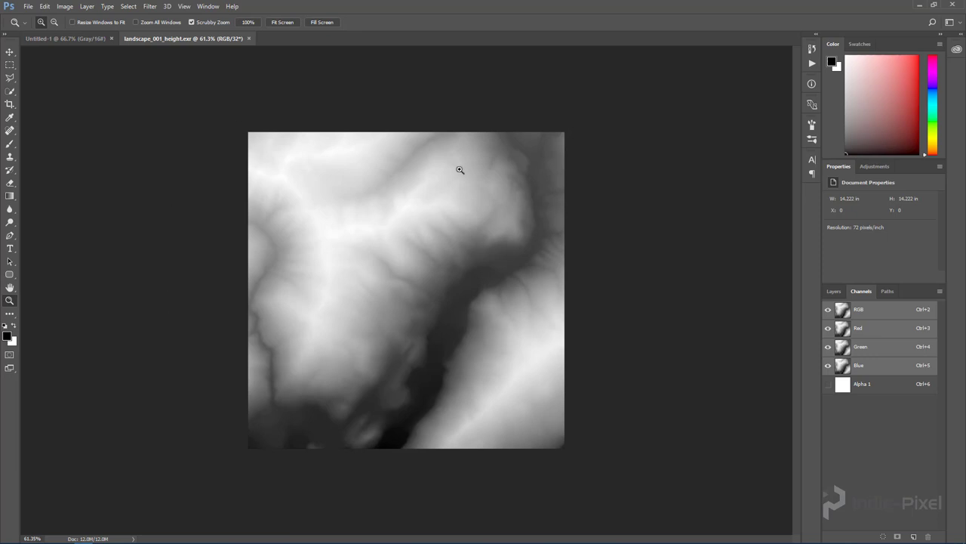
left_click(880, 330)
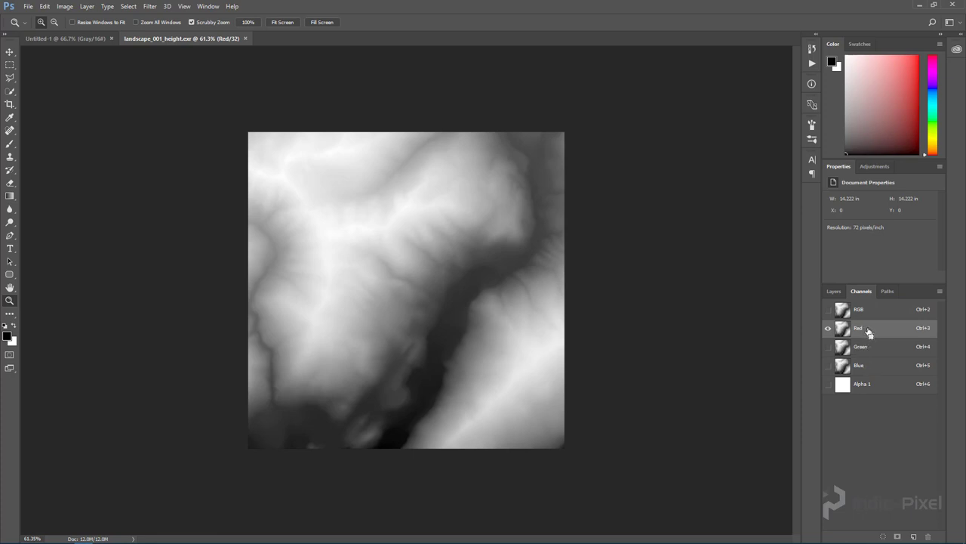
key("ctrl+a")
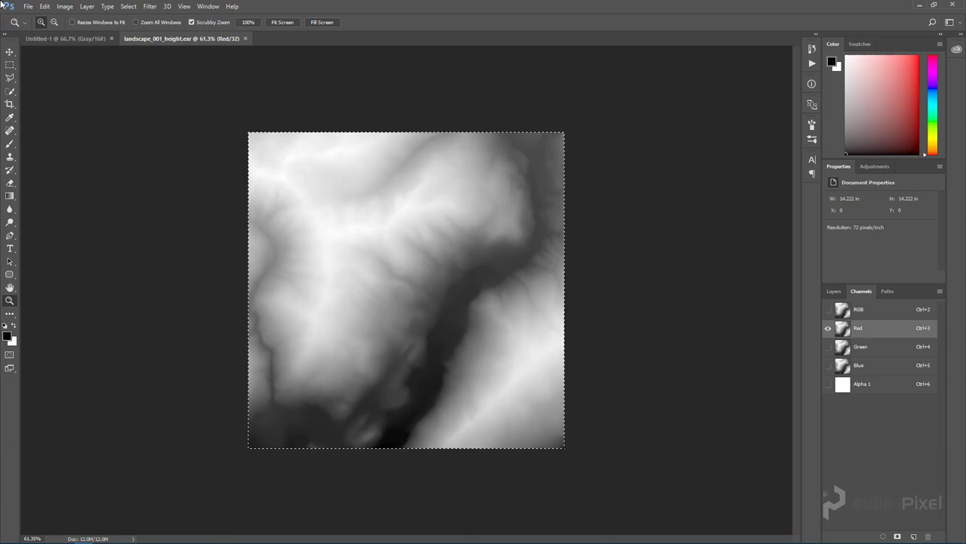
left_click(62, 40)
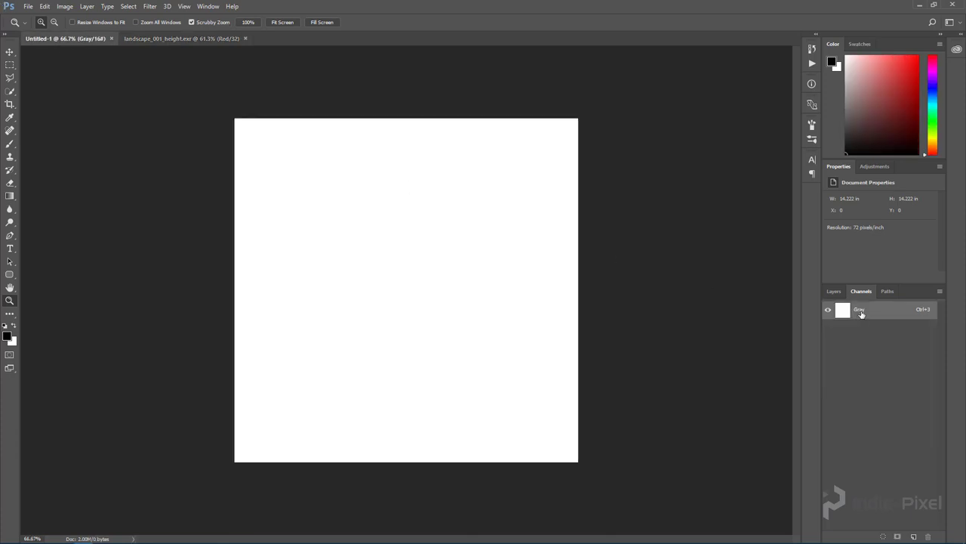
key("ctrl+v")
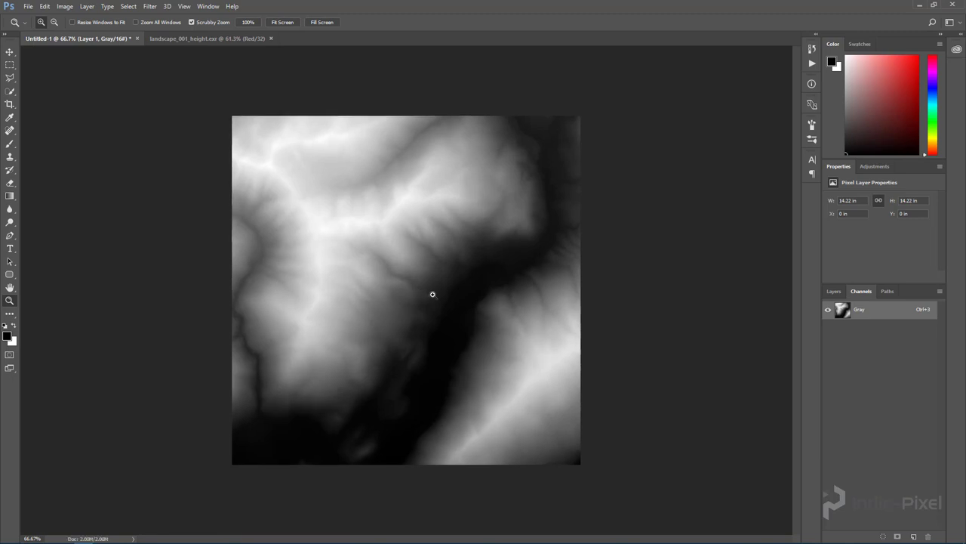
left_click_drag(433, 293, 431, 291)
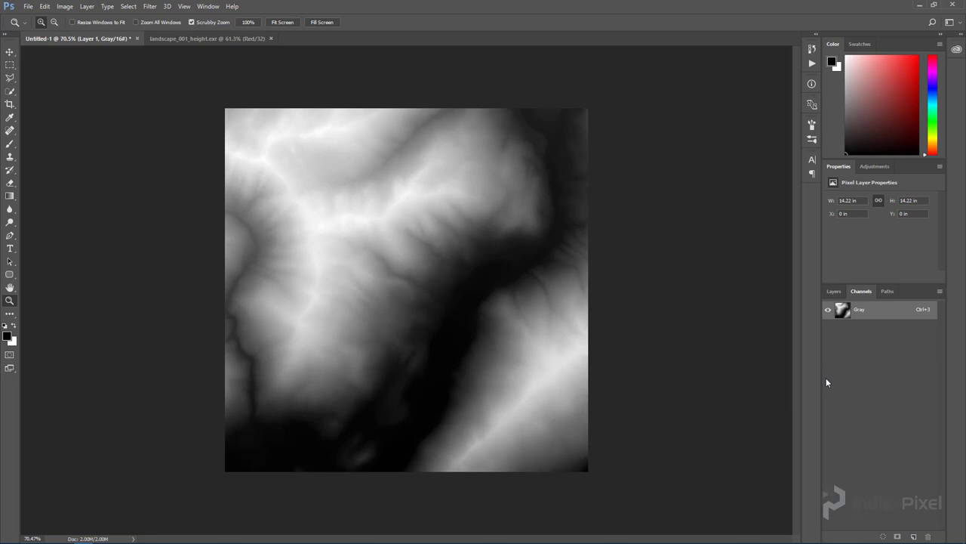
- Start Save As and choose the Photoshop Raw (*.RAW) format
left_click(28, 7)
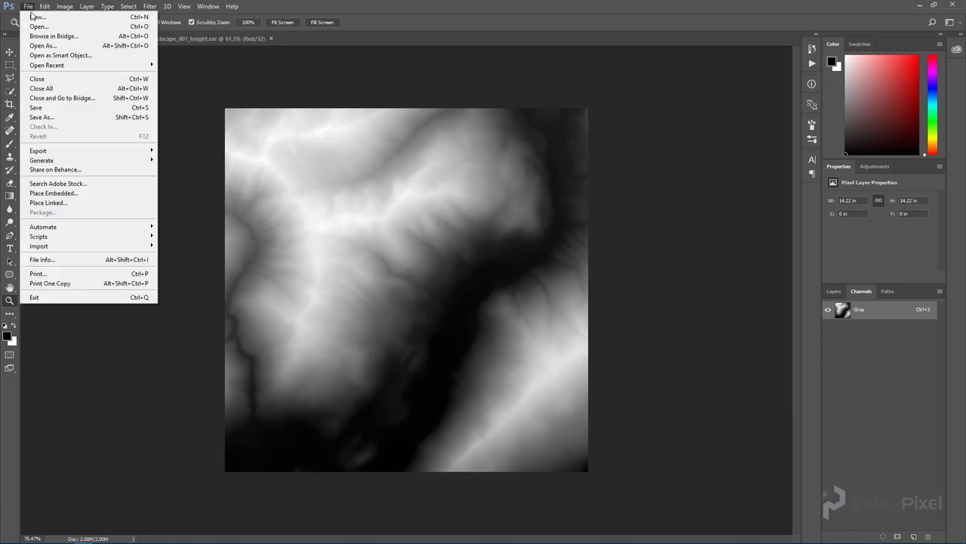
left_click(62, 118)
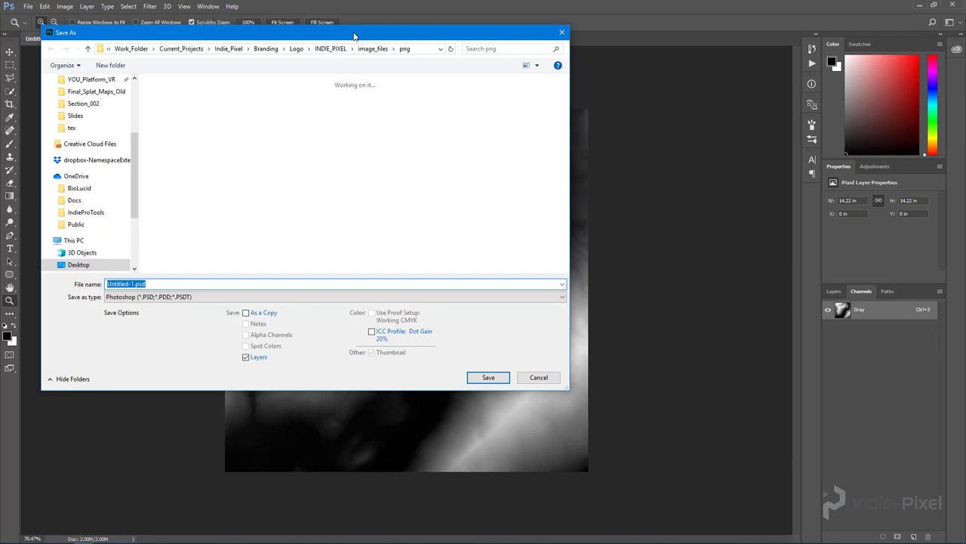
left_click_drag(354, 35, 388, 51)
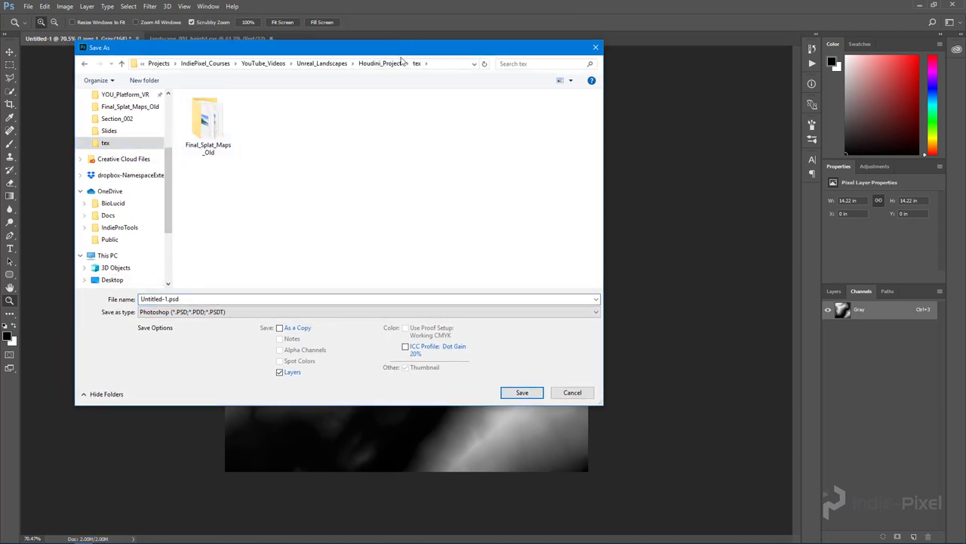
left_click(232, 313)
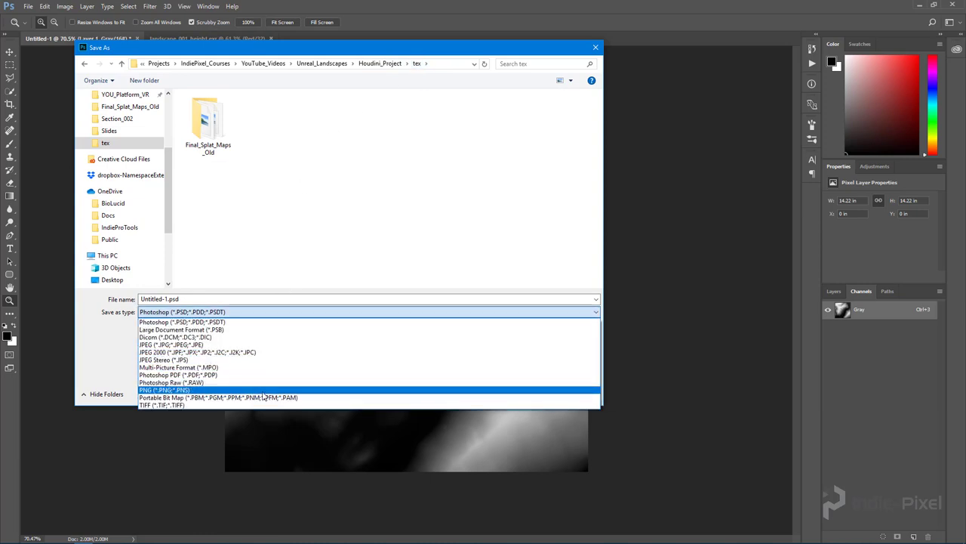
left_click(192, 383)
- Name the file landscape_001_height and save it with IBM PC byte order
left_click(203, 299)
left_click(204, 299)
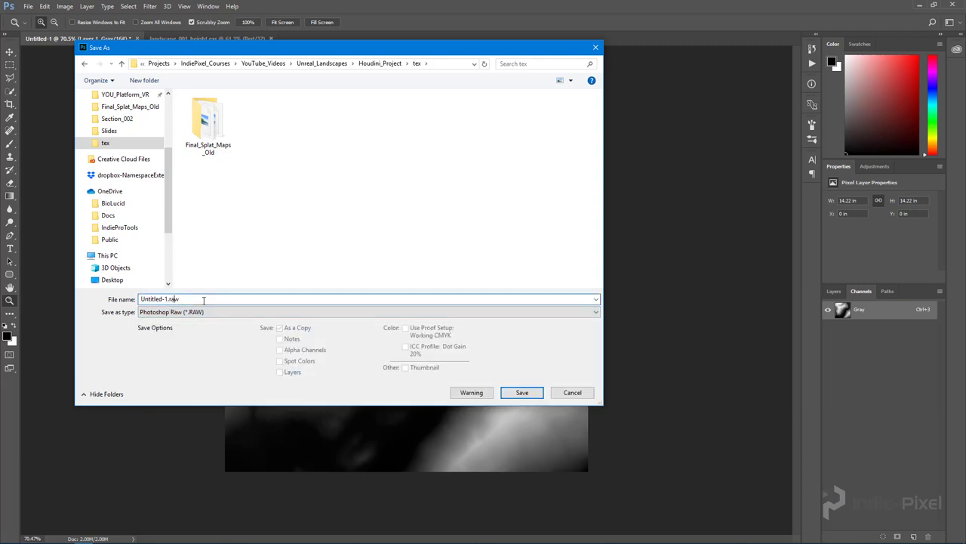
key("shift+Home")
key("BackSpace")
type("landscape_001_heigh")
left_click(522, 392)
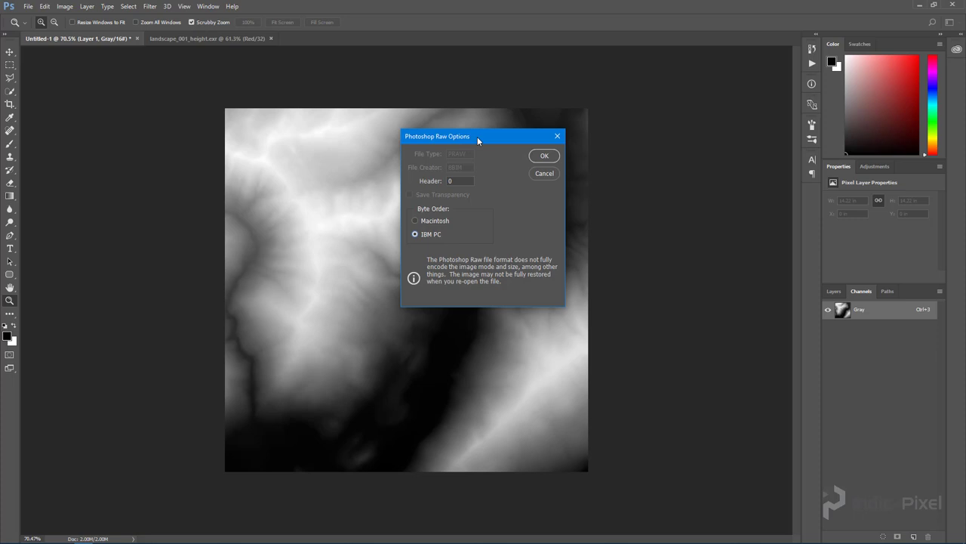
left_click_drag(477, 137, 514, 106)
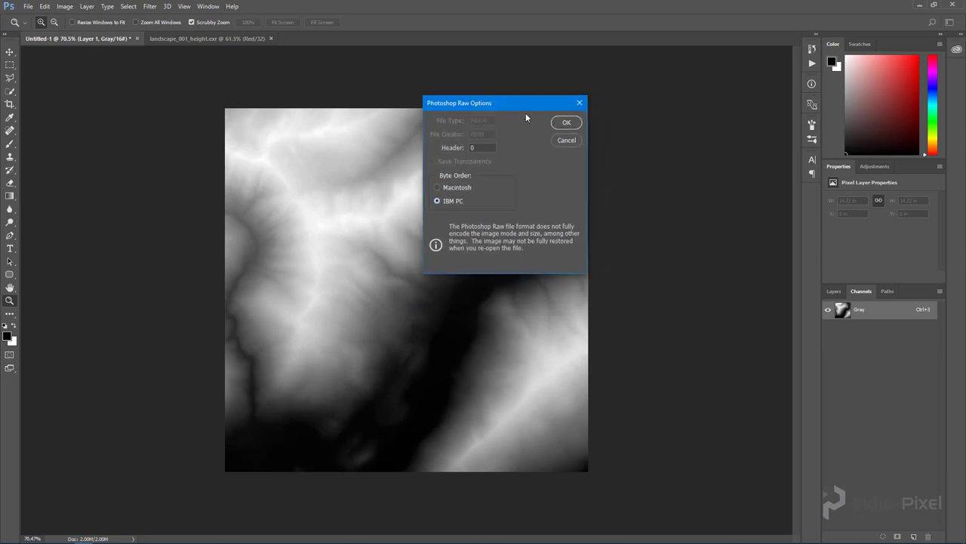
left_click(566, 124)
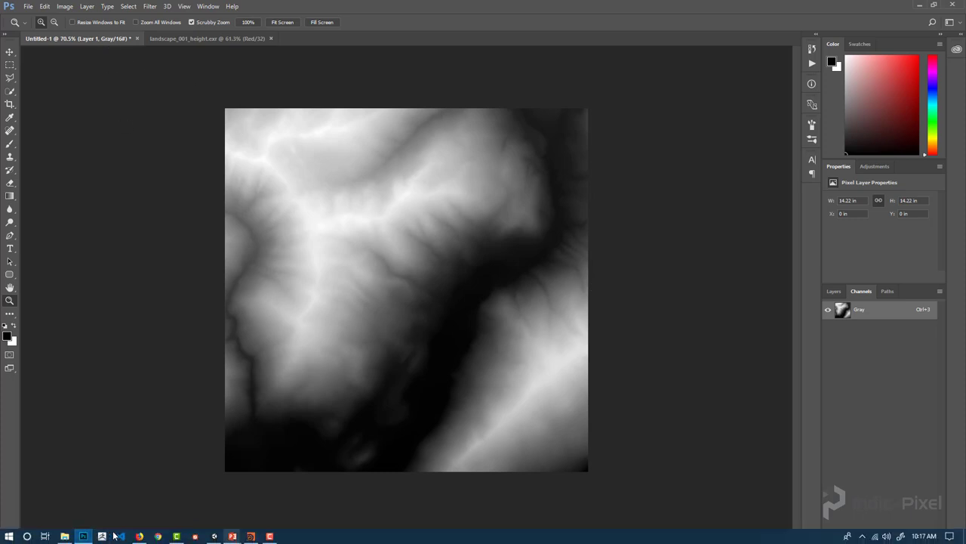
- Check that landscape_001_height.raw (2.00 MB) sits in the tex folder beside the EXR
left_click(65, 540)
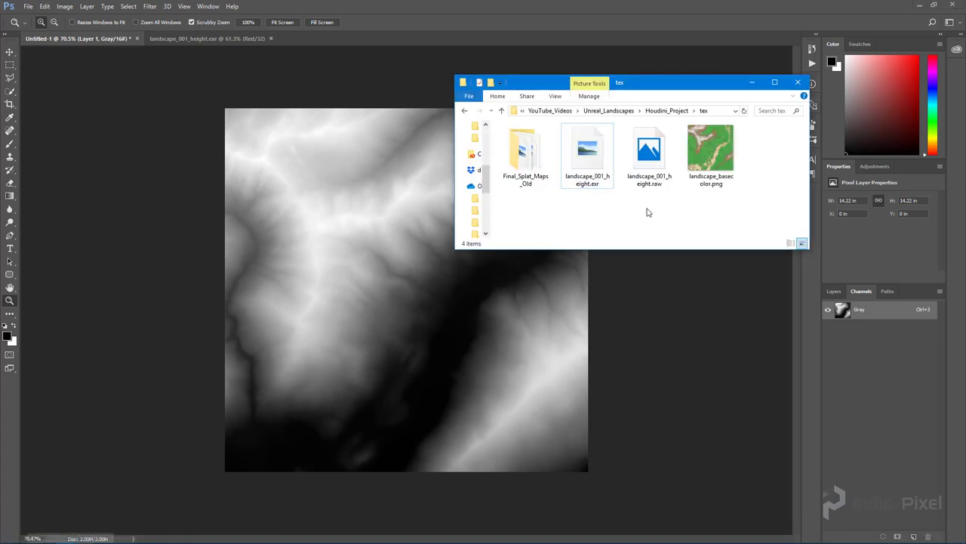
left_click(640, 163)
left_click_drag(680, 85, 570, 103)
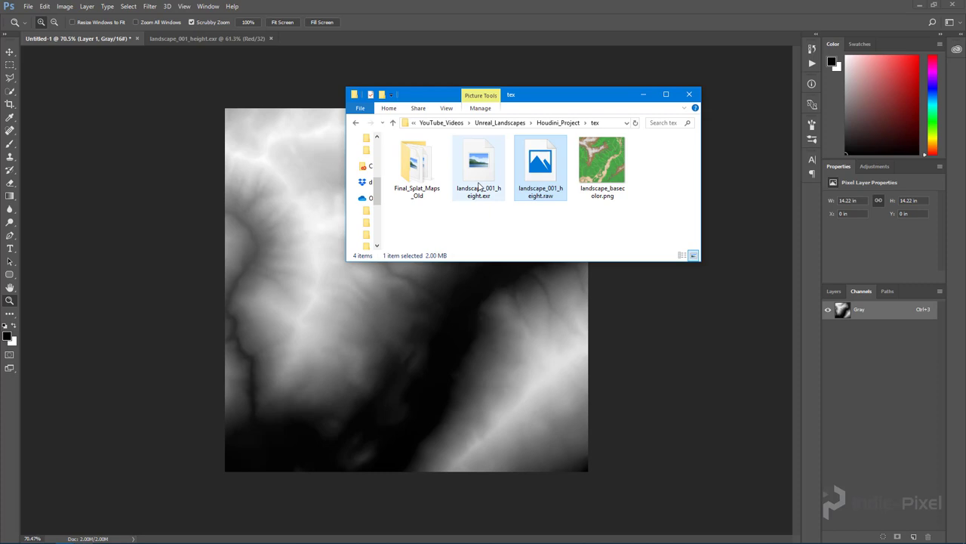
left_click(531, 233)
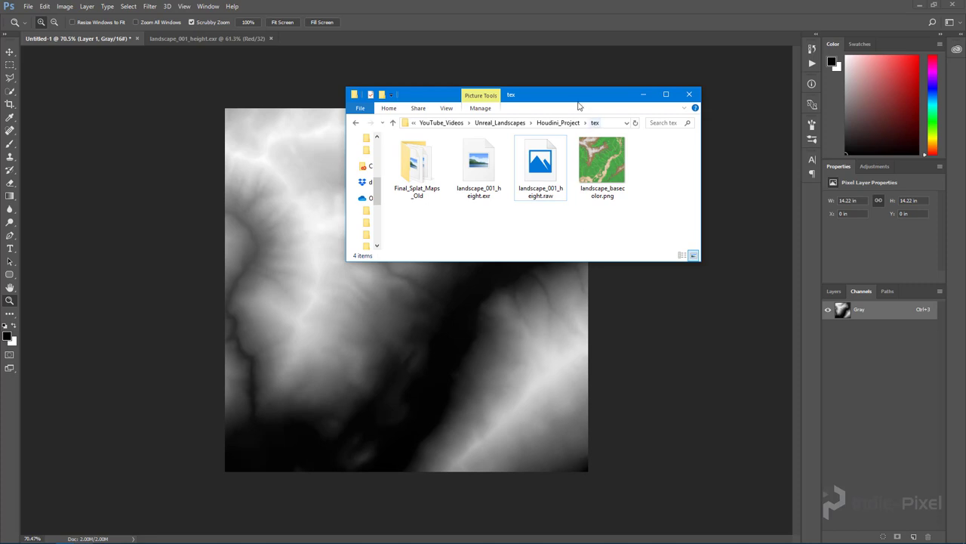
left_click_drag(564, 103, 551, 100)
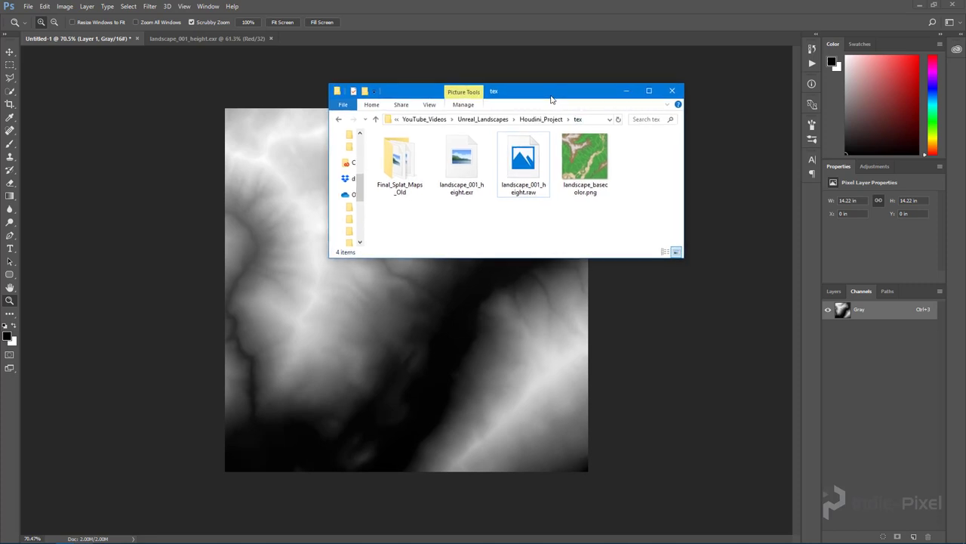